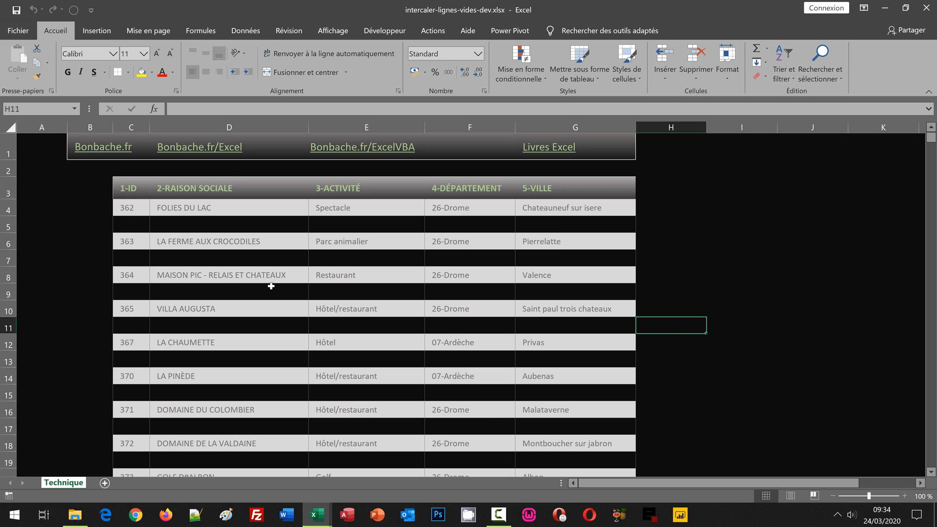
pyautogui.click(224, 230)
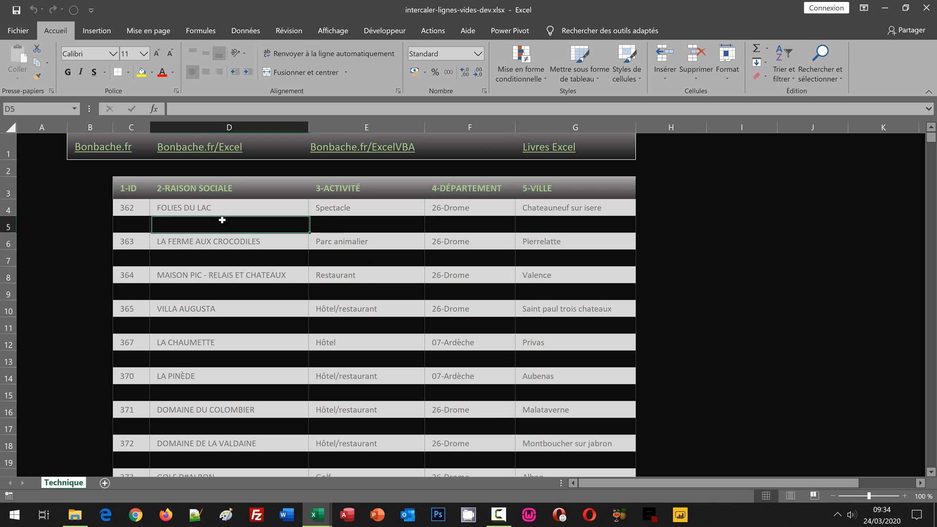
pyautogui.click(219, 261)
pyautogui.click(219, 289)
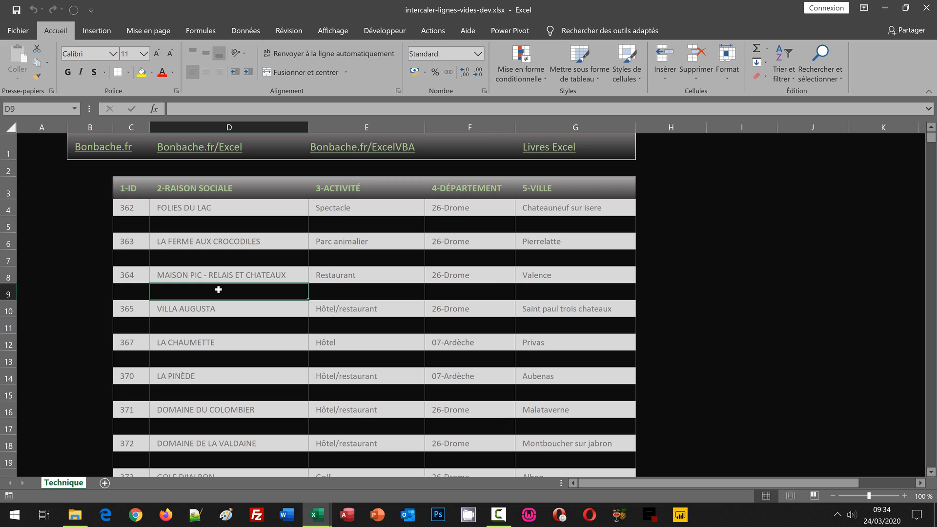
pyautogui.click(734, 252)
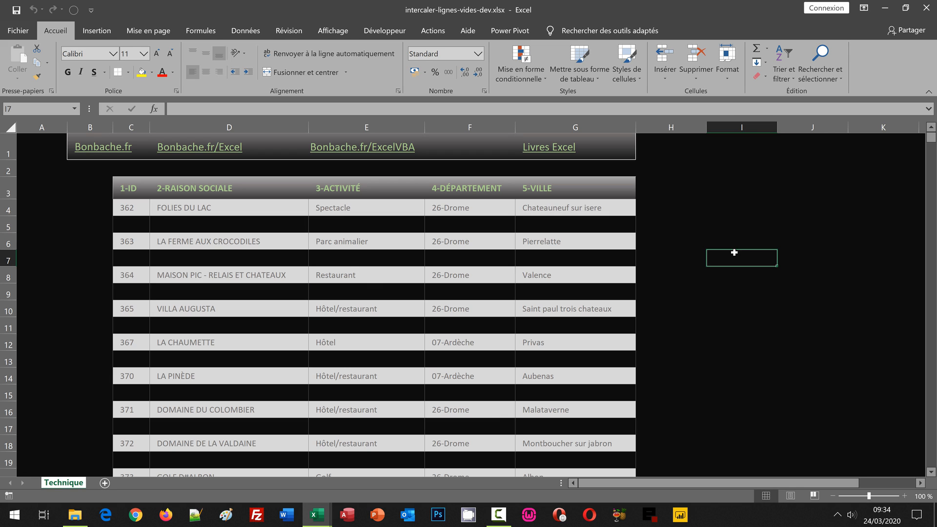
# Step: Switch to the intercaler-lignes-vides.xlsx workbook and check how far its table extends from the first to the last record
pyautogui.moveTo(318, 520)
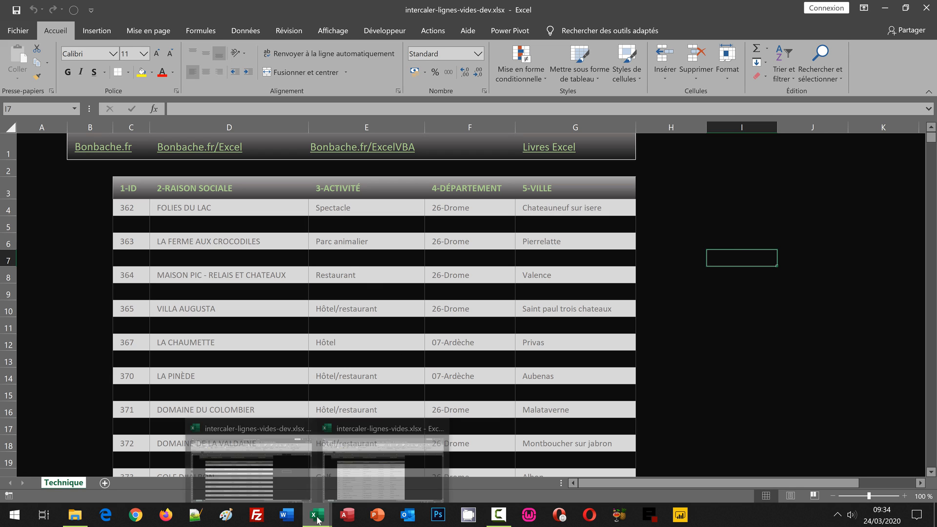
pyautogui.click(379, 467)
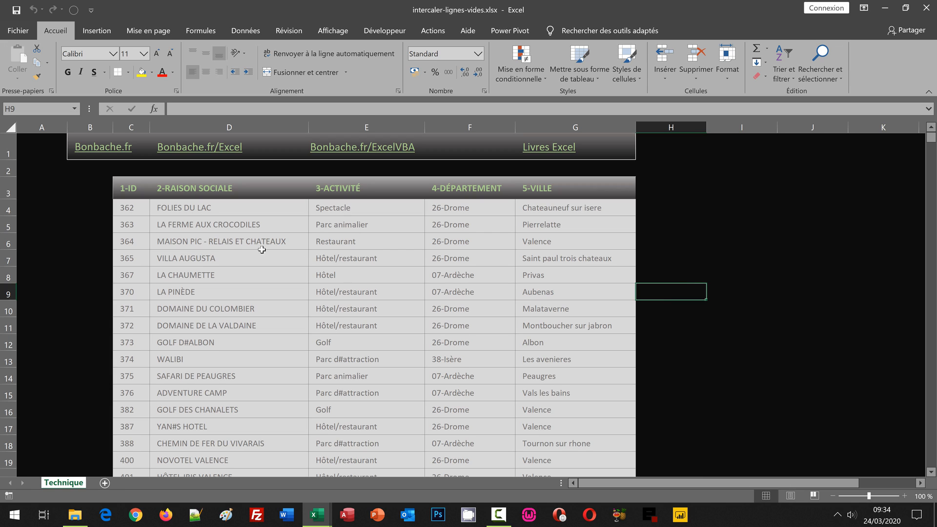
pyautogui.click(237, 247)
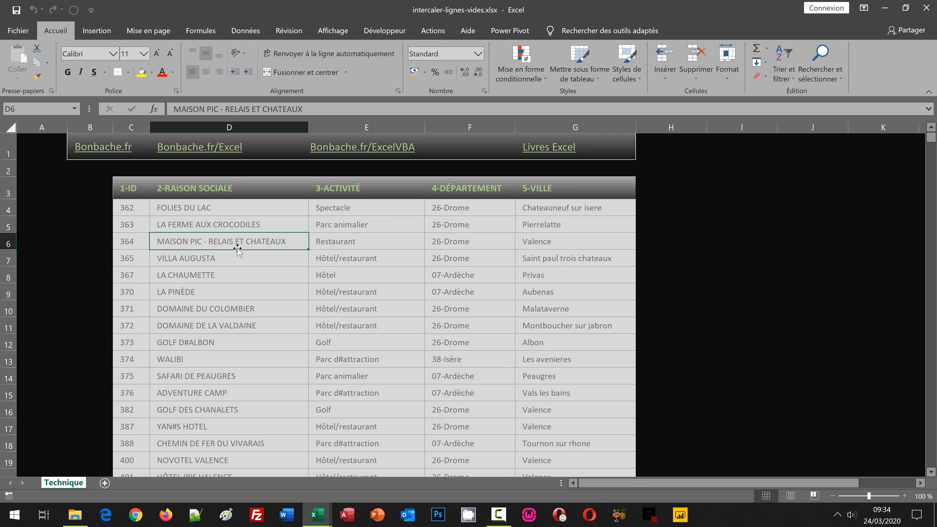
pyautogui.hotkey('ctrl', 'End')
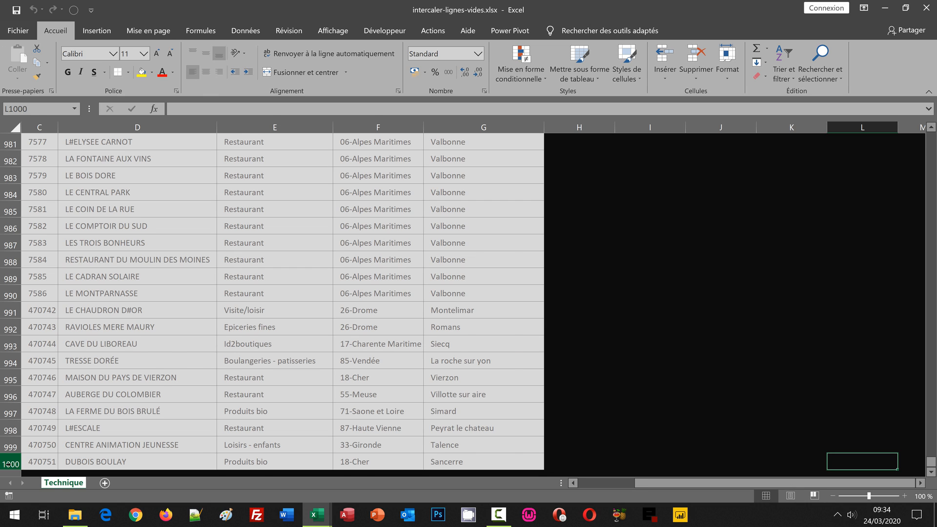
pyautogui.hotkey('ctrl', 'Home')
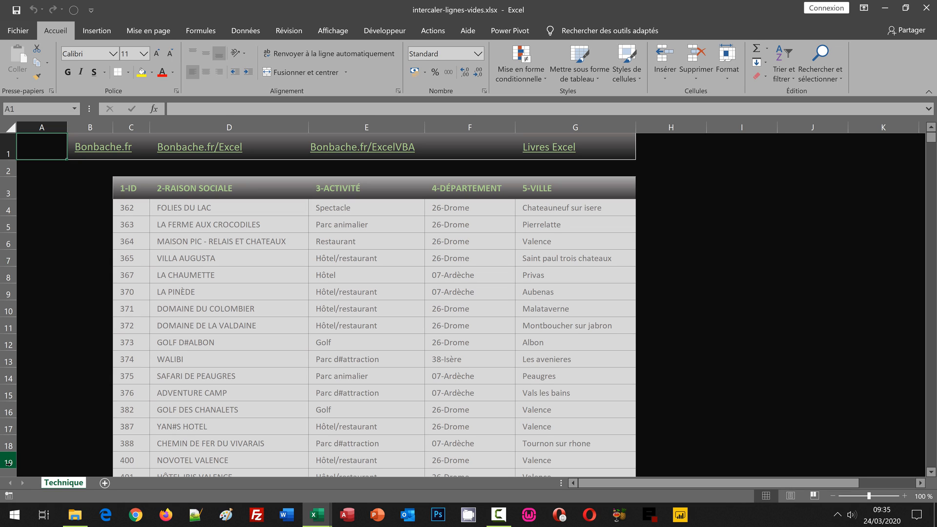
pyautogui.click(756, 244)
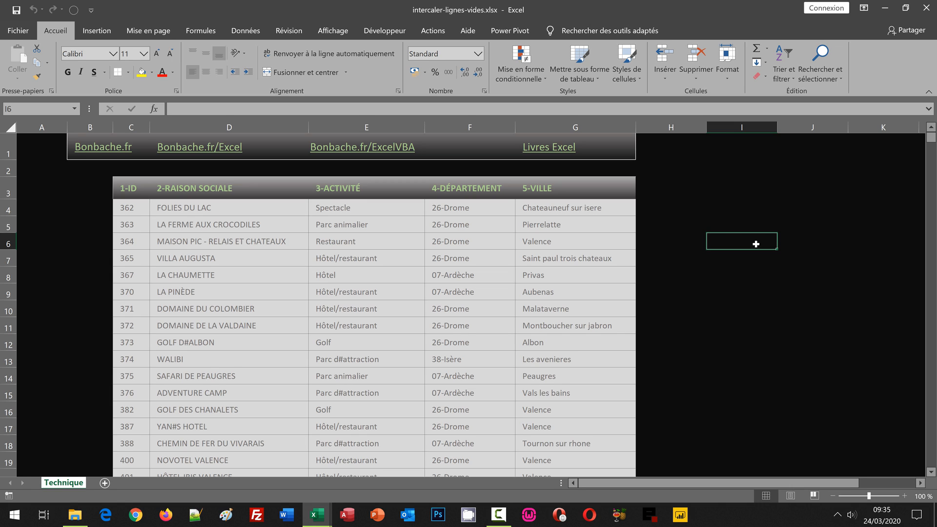
# Step: Enter the heading Num in cell B3, beside the table's header row
pyautogui.click(77, 191)
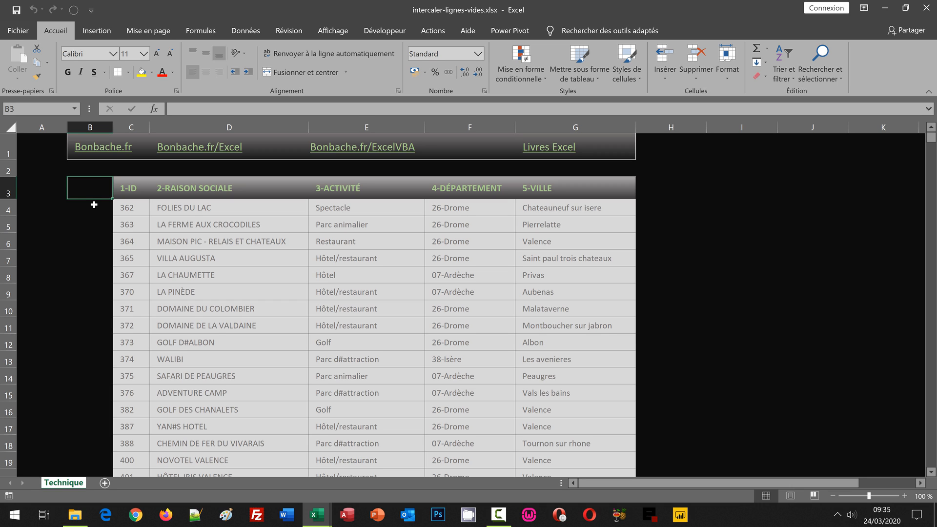
pyautogui.write('Num')
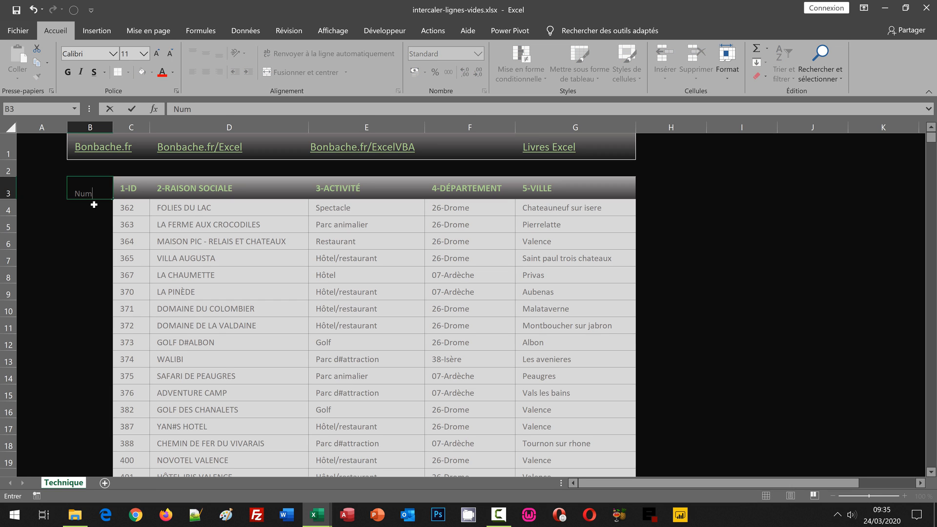
pyautogui.press('Return')
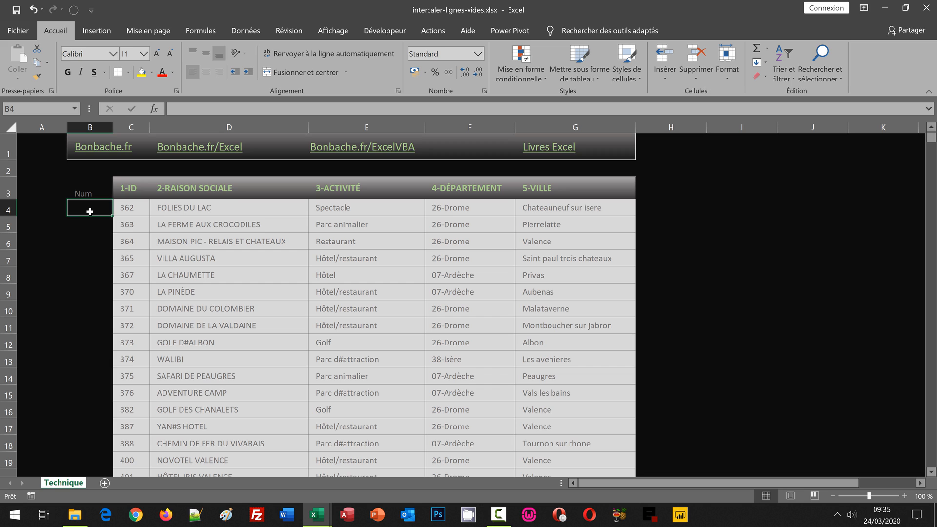
# Step: Number the records in column B by entering 1 in B4 and 2 in B5, filling the series down to row 1000, and check its end
pyautogui.write('1')
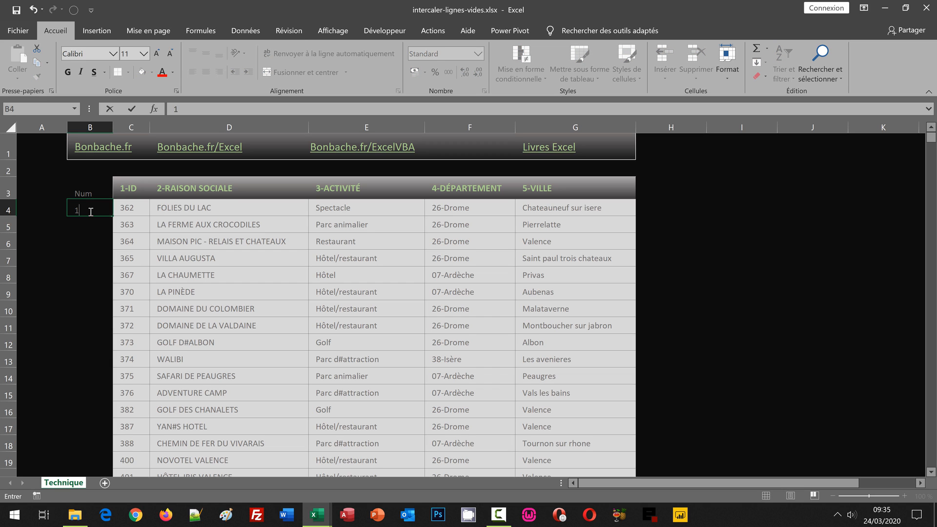
pyautogui.press('Return')
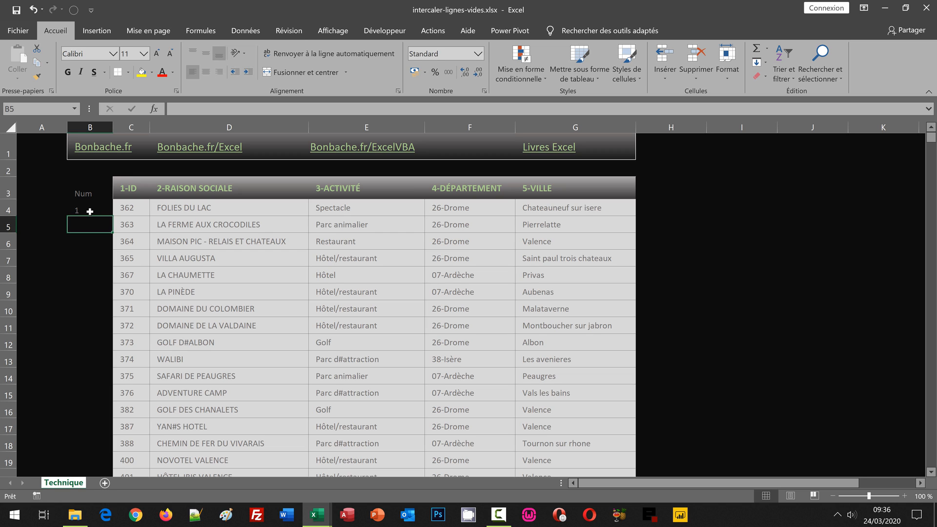
pyautogui.write('2')
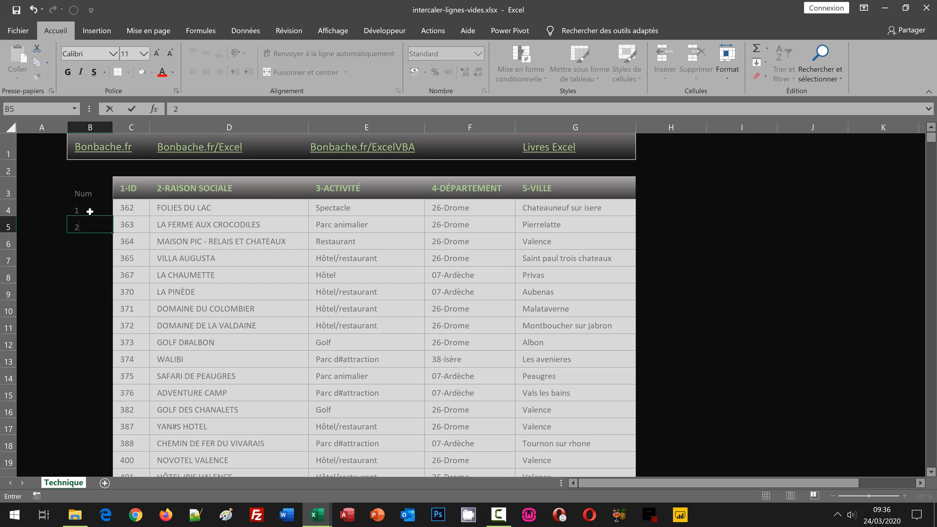
pyautogui.press('Return')
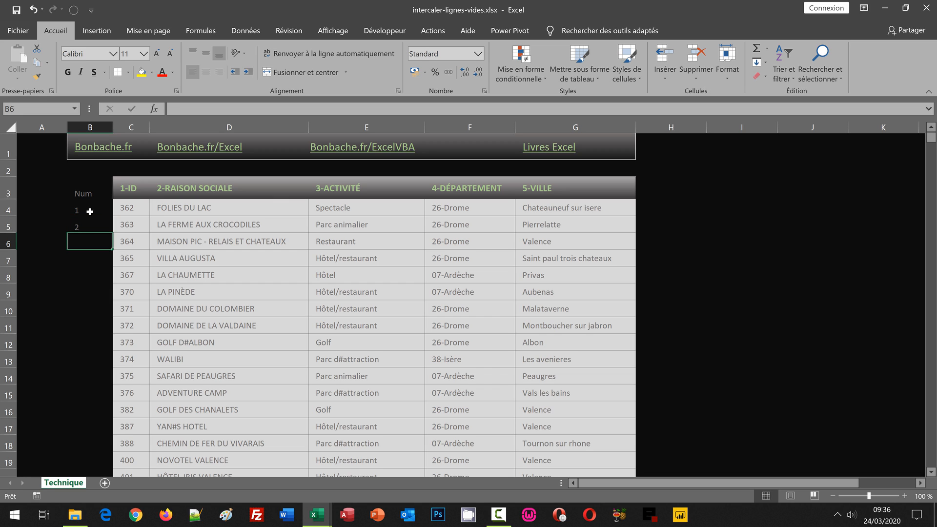
pyautogui.moveTo(90, 211); pyautogui.dragTo(88, 224)
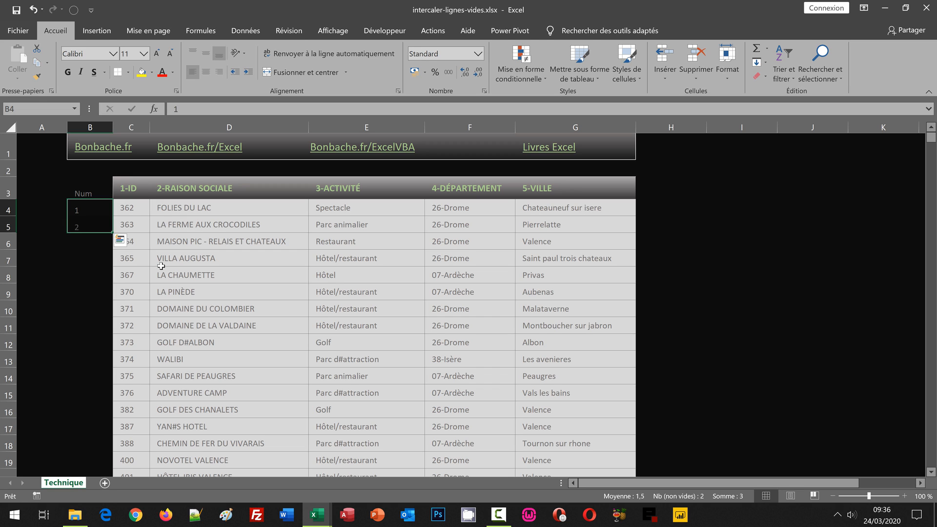
pyautogui.doubleClick(112, 233)
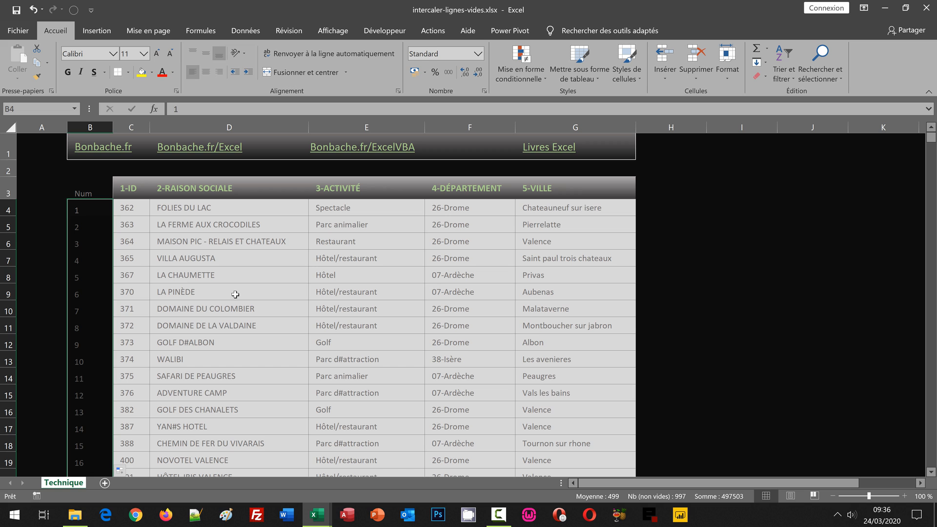
pyautogui.hotkey('ctrl', 'End')
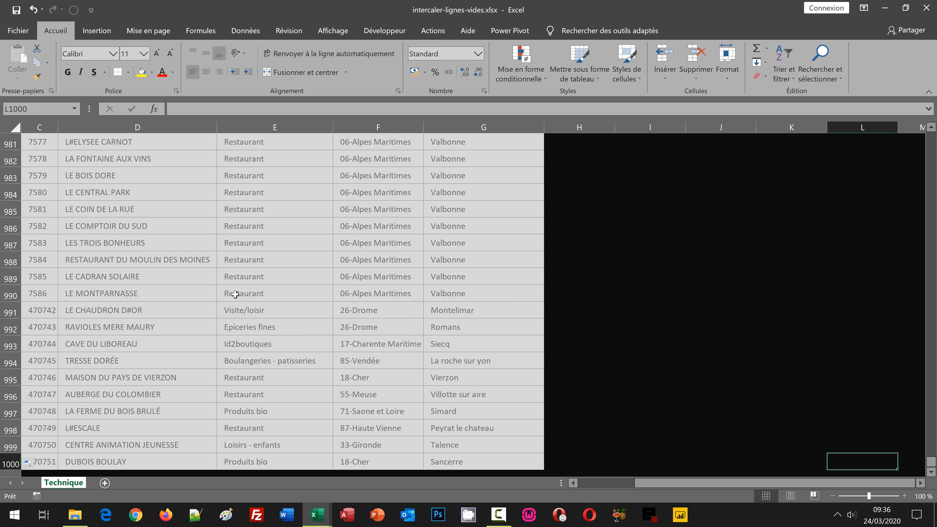
pyautogui.click(585, 482)
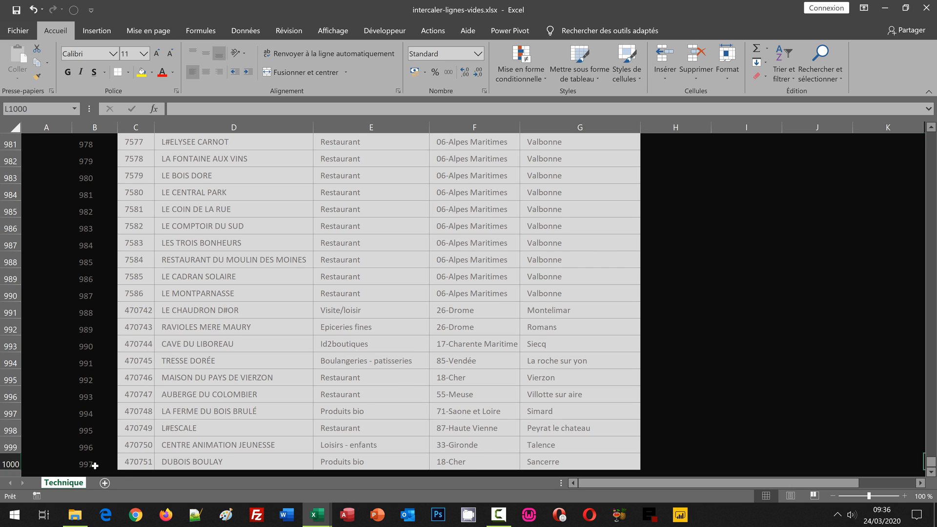
pyautogui.hotkey('ctrl', 'Home')
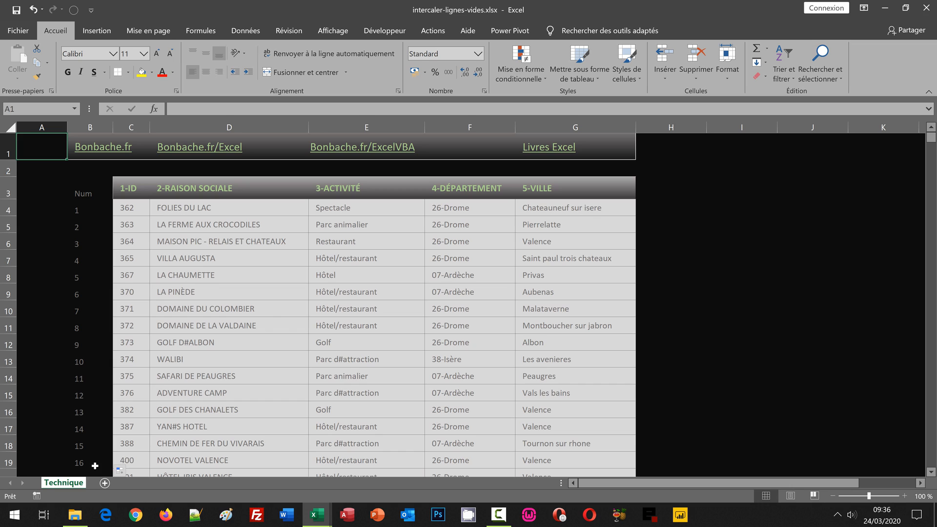
# Step: Copy the whole number series from B4 to B1000 and paste it directly below the table, starting in cell B1001
pyautogui.click(83, 209)
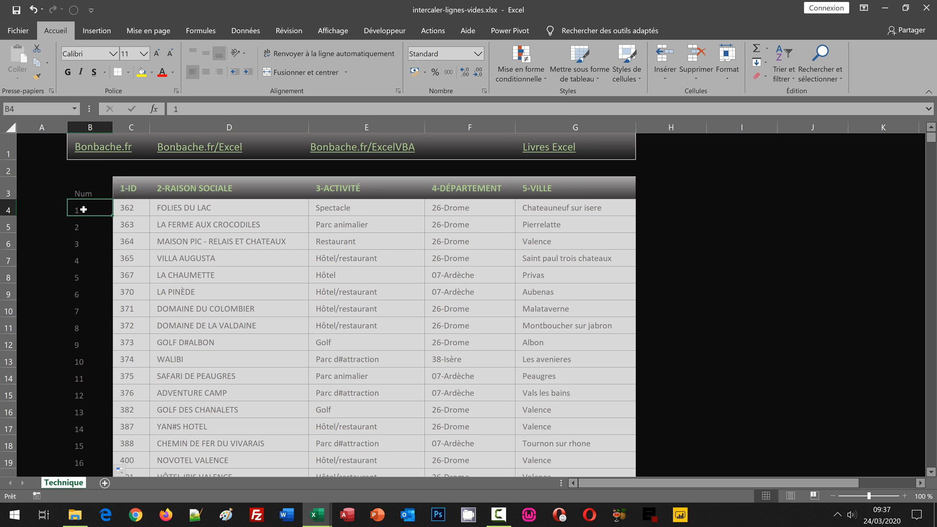
pyautogui.press('End')
pyautogui.hotkey('shift', 'Down')
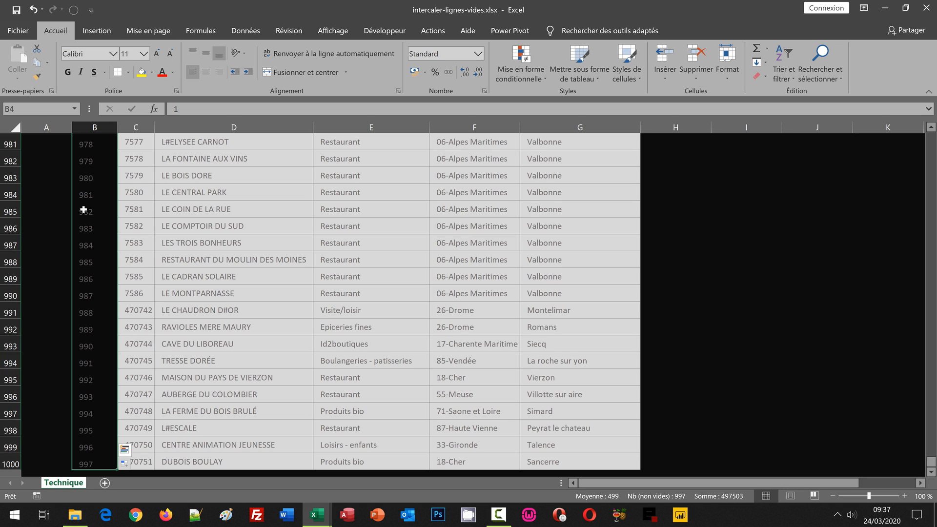
pyautogui.hotkey('ctrl', 'c')
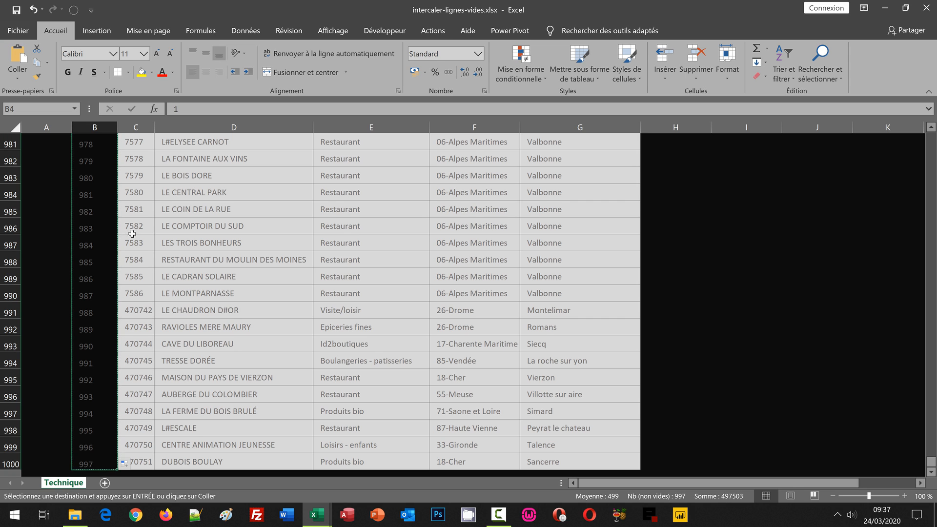
pyautogui.scroll(-1, 93, 444)
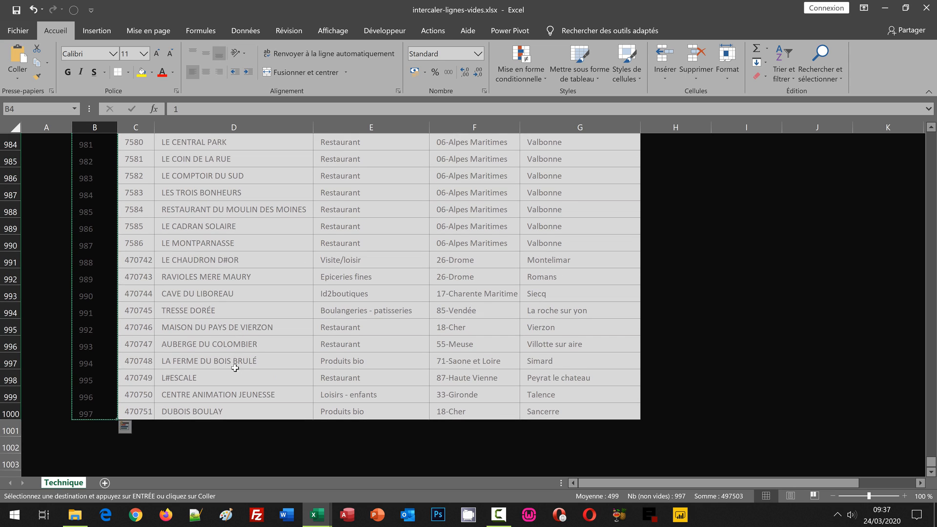
pyautogui.click(86, 428)
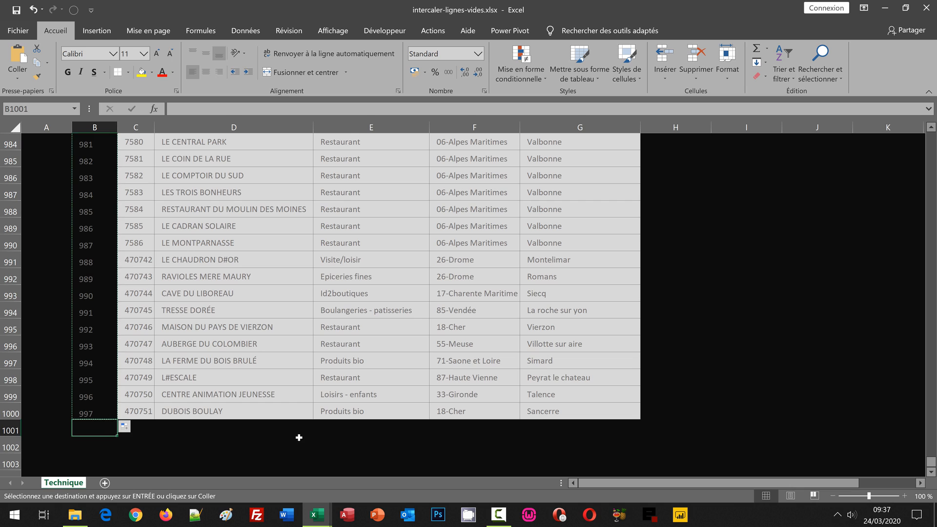
pyautogui.hotkey('ctrl', 'v')
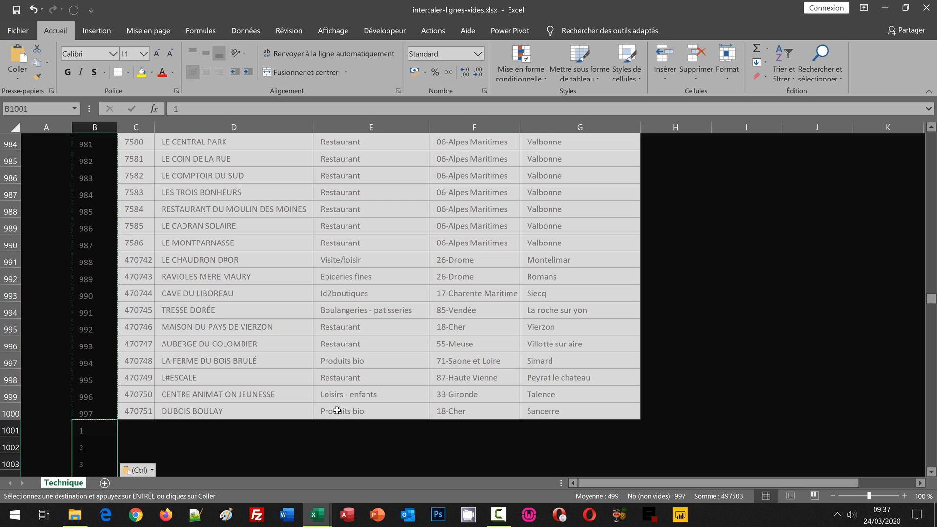
# Step: Replace the pasted numbers with a half-step series by entering 1,5 in B1001 and 2,5 in B1002 and filling it down the copied range
pyautogui.scroll(-3, 385, 356)
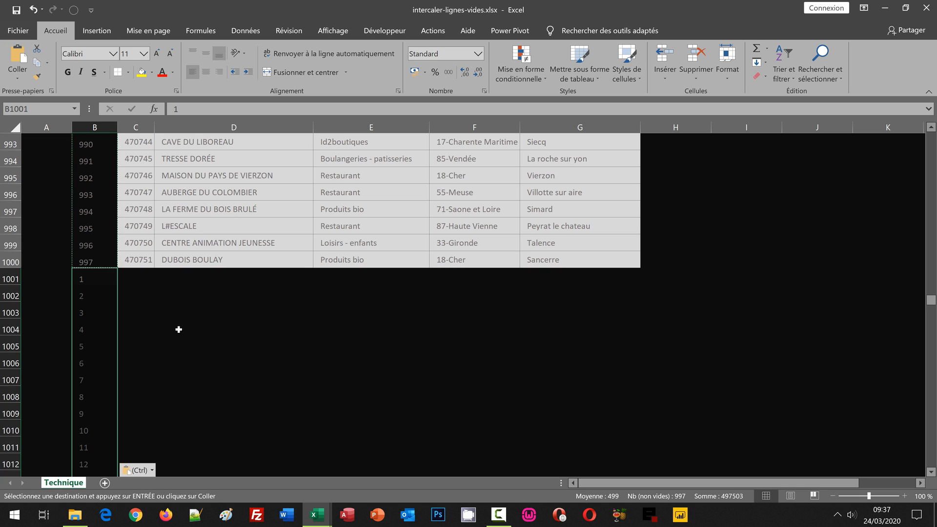
pyautogui.click(89, 279)
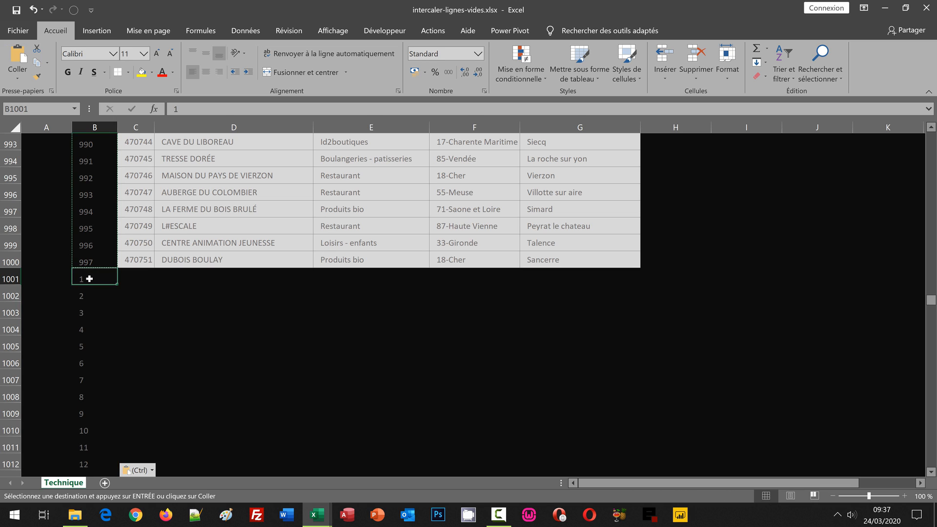
pyautogui.write('1,5')
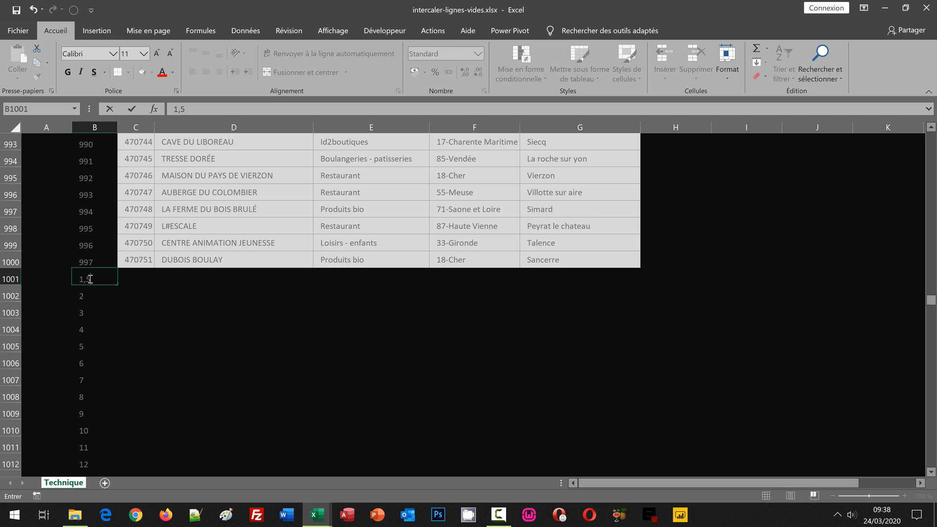
pyautogui.press('Return')
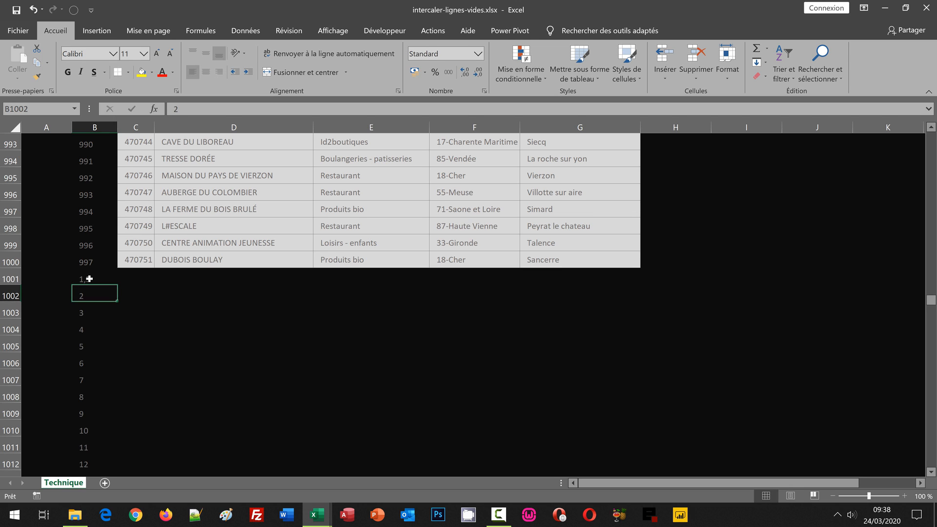
pyautogui.write('2,5')
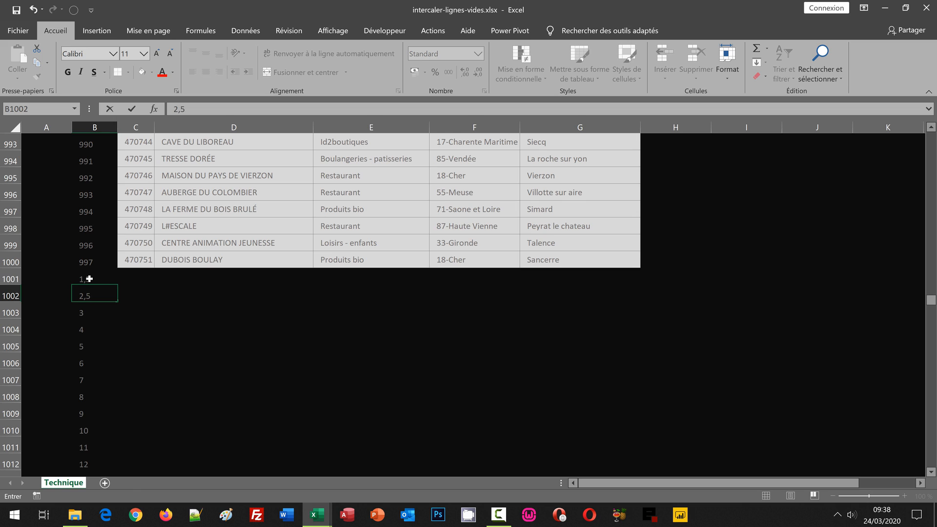
pyautogui.press('Return')
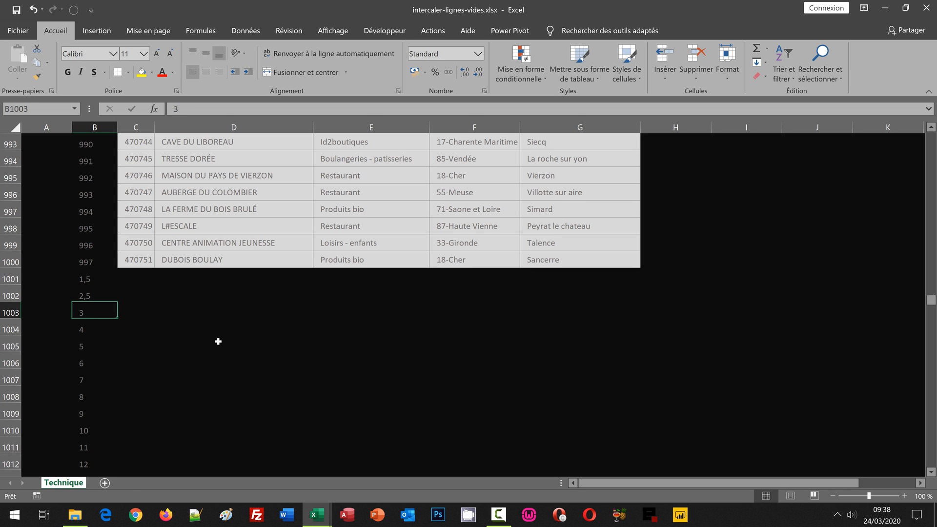
pyautogui.click(85, 280)
pyautogui.moveTo(85, 280); pyautogui.dragTo(83, 296)
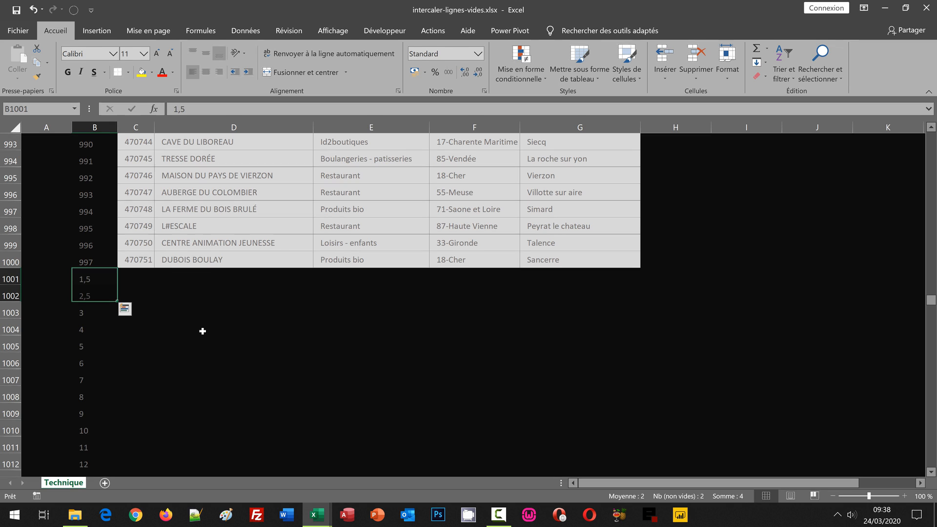
pyautogui.doubleClick(118, 302)
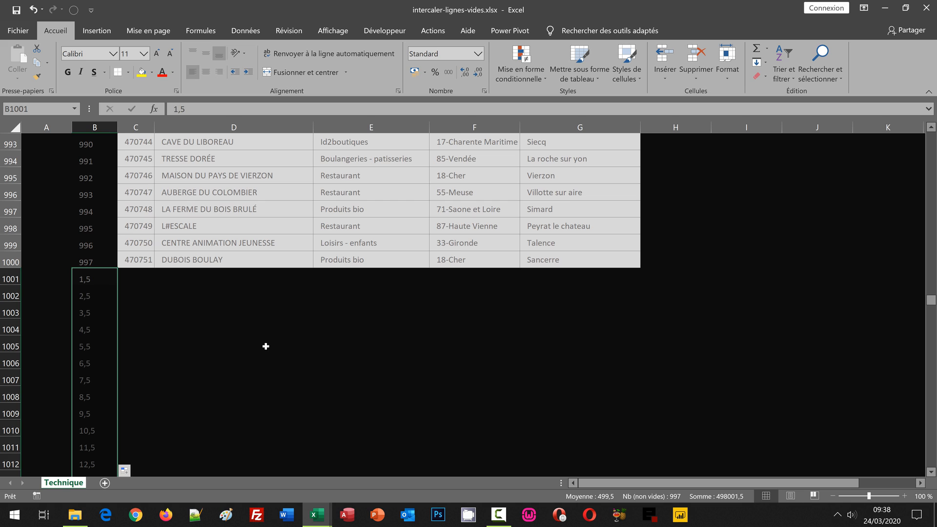
# Step: Sort the entire data range, including the half-step rows and excluding the headers, by the Num column's cell values from smallest to largest
pyautogui.hotkey('ctrl', 'Home')
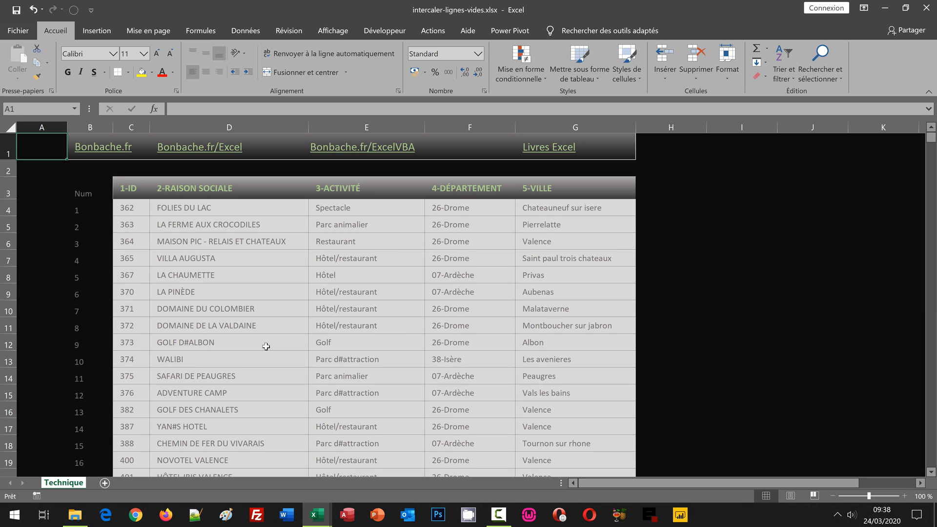
pyautogui.click(129, 207)
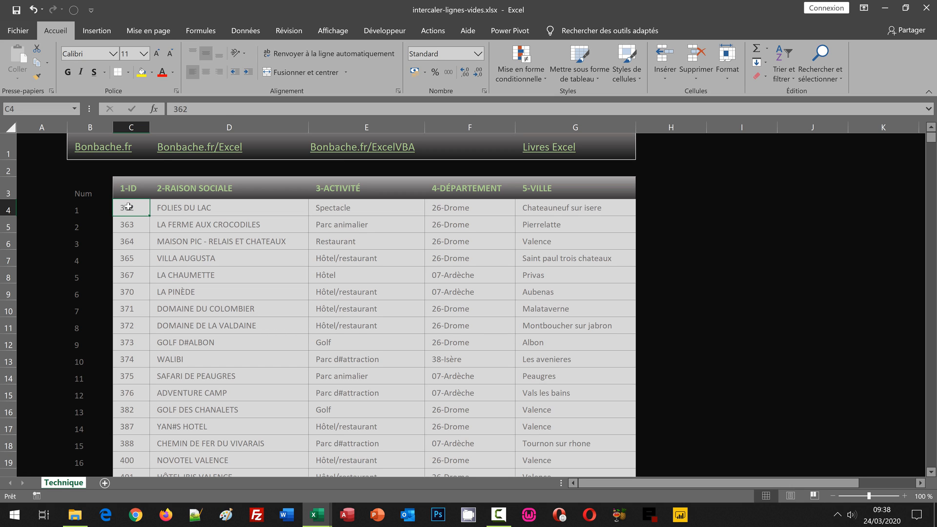
pyautogui.hotkey('ctrl', 'a')
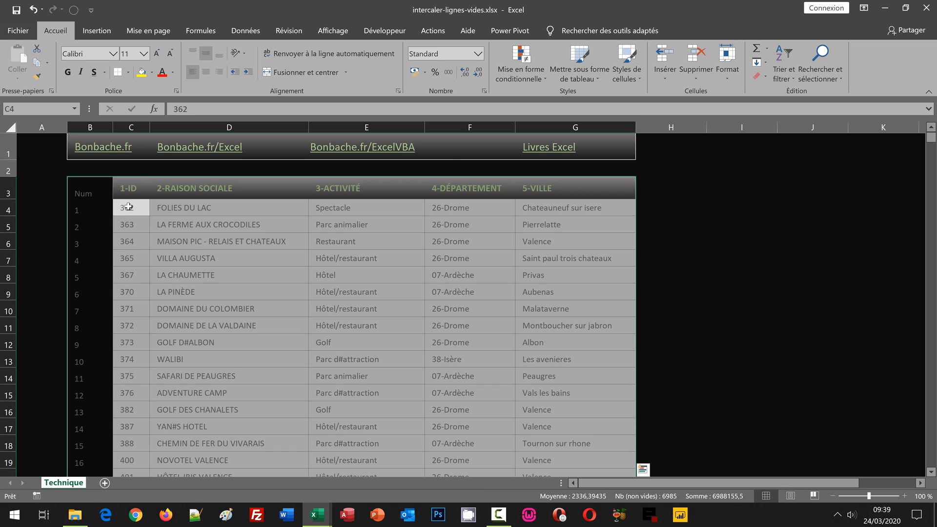
pyautogui.click(243, 32)
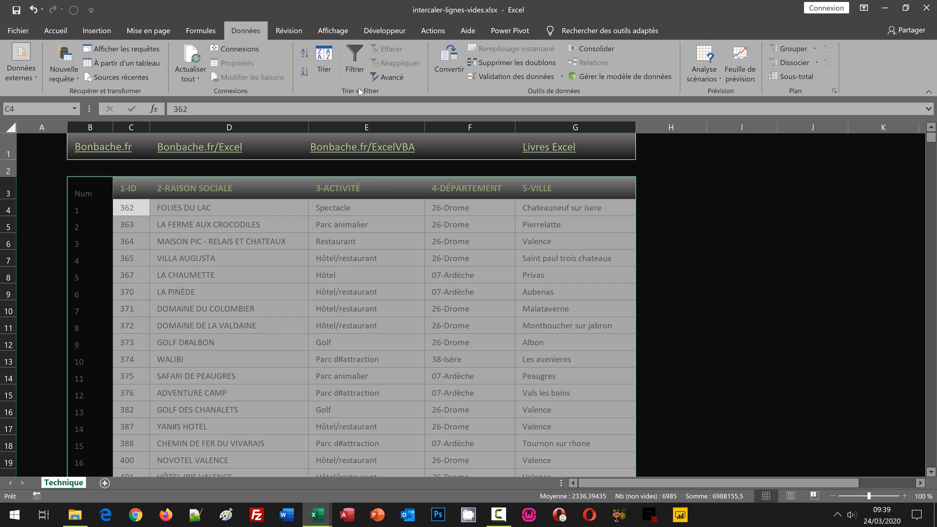
pyautogui.click(326, 62)
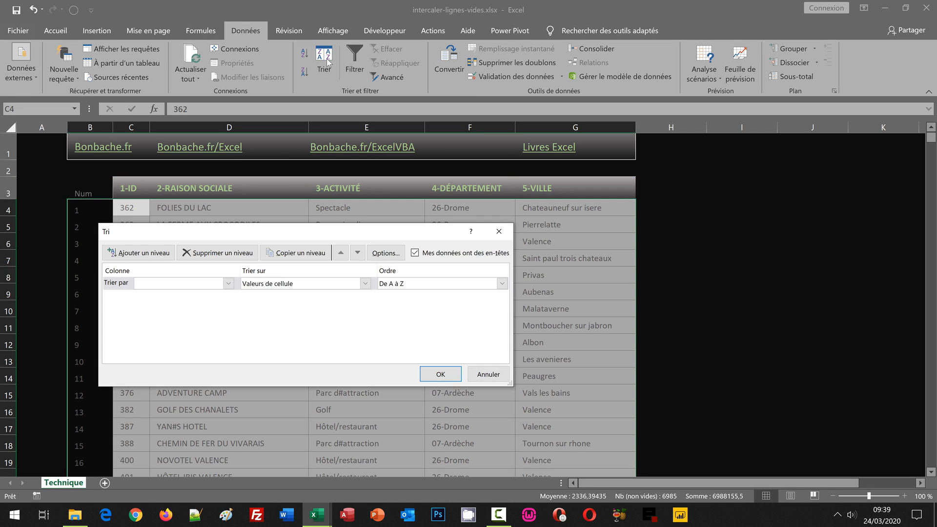
pyautogui.moveTo(336, 235); pyautogui.dragTo(320, 140)
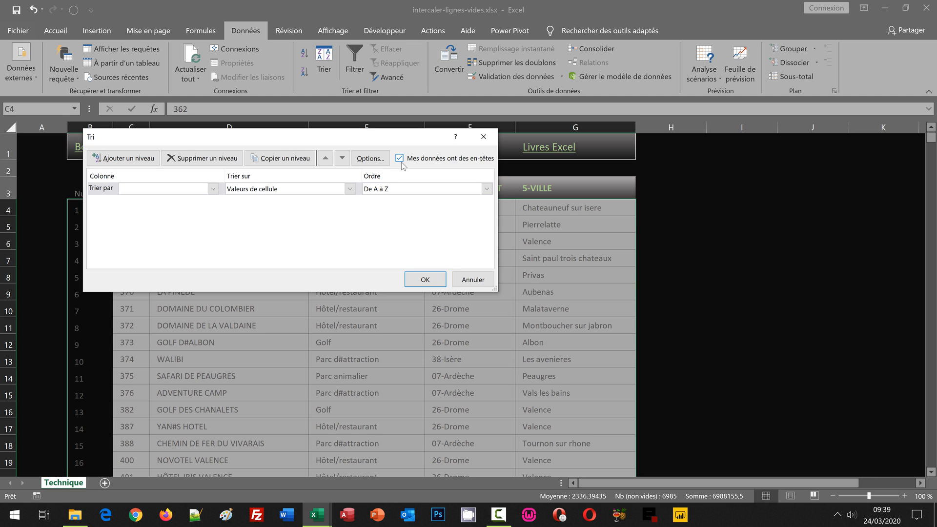
pyautogui.click(191, 193)
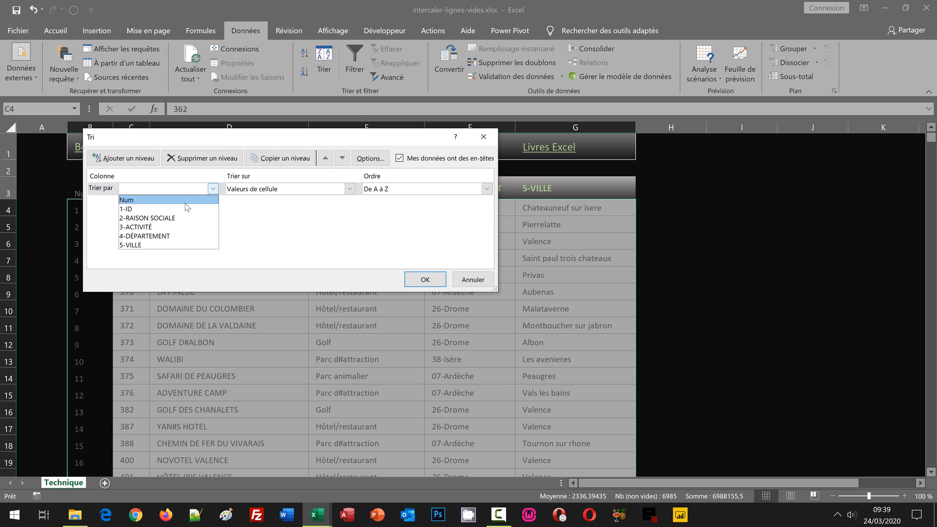
pyautogui.click(182, 200)
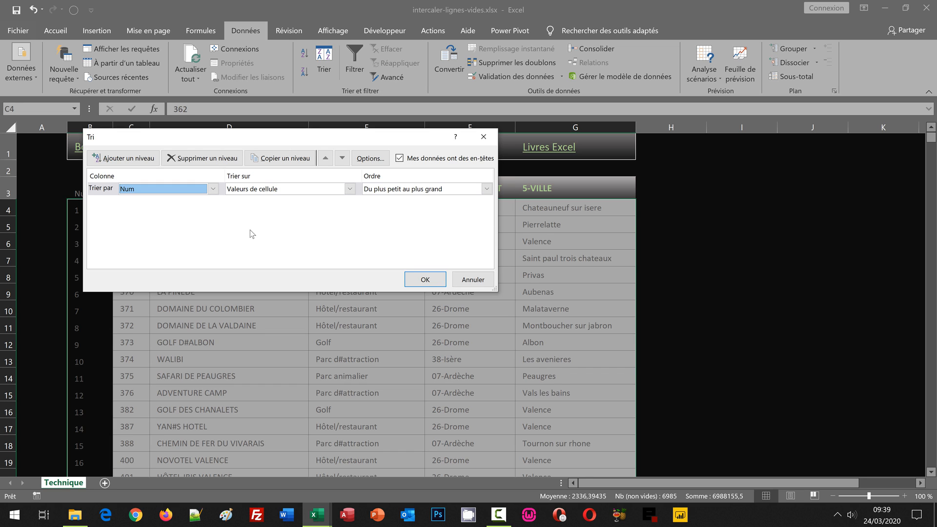
pyautogui.click(426, 280)
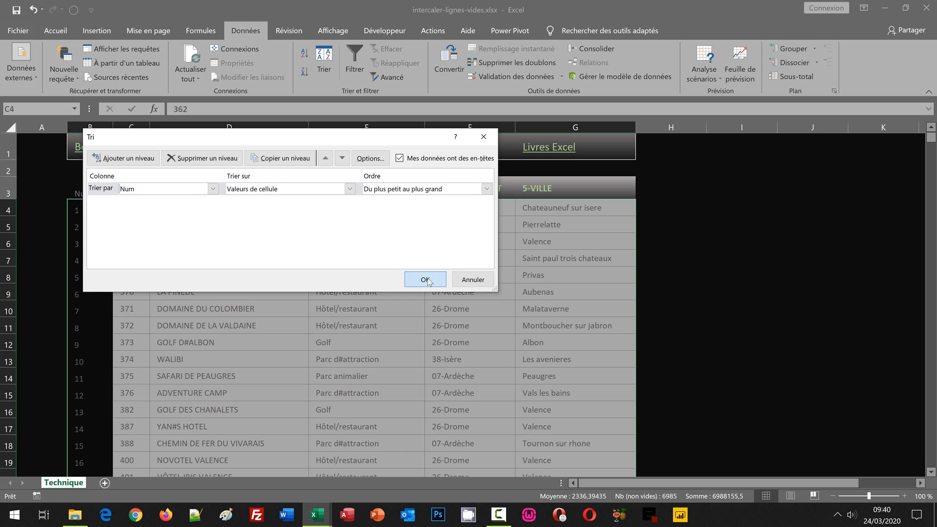
pyautogui.click(690, 281)
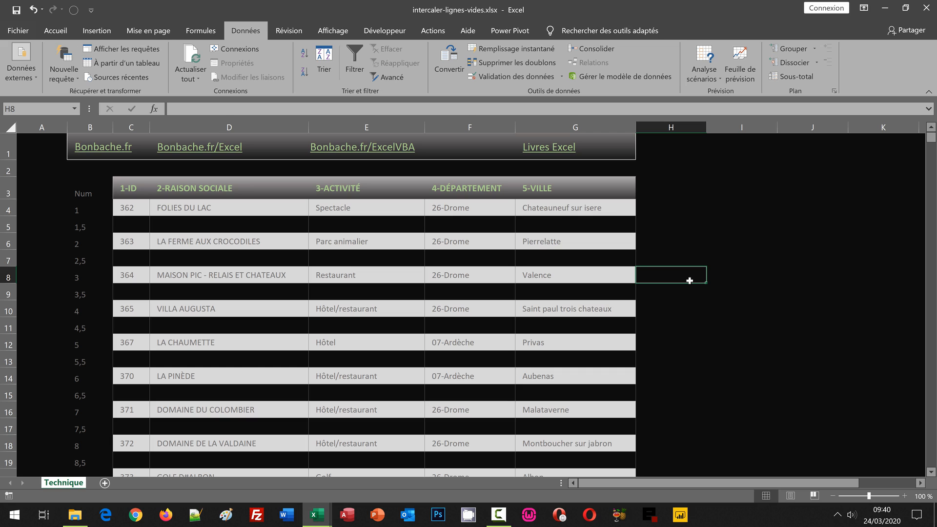